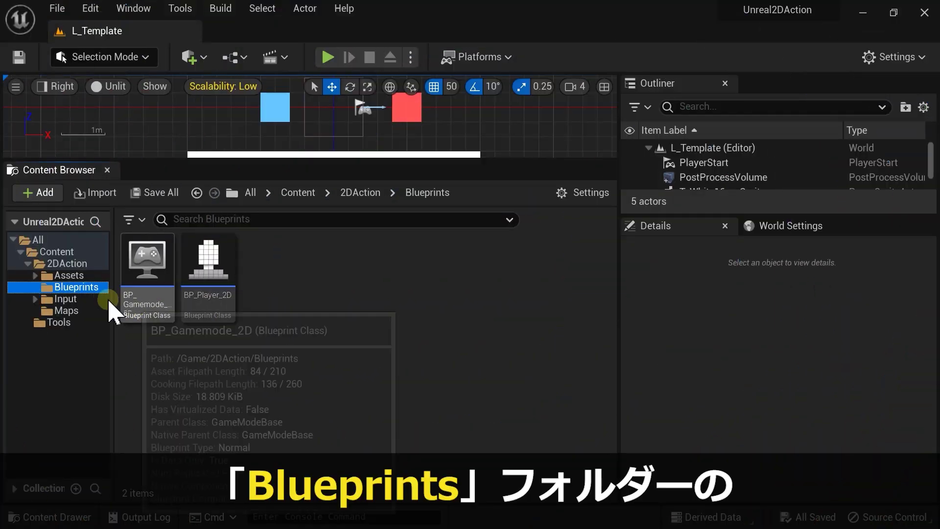
Open the BP_Player_2D blueprint from the Blueprints folder in the Content Browser.
left_click(88, 286)
left_click(216, 309)
left_click(211, 273)
double_click(210, 273)
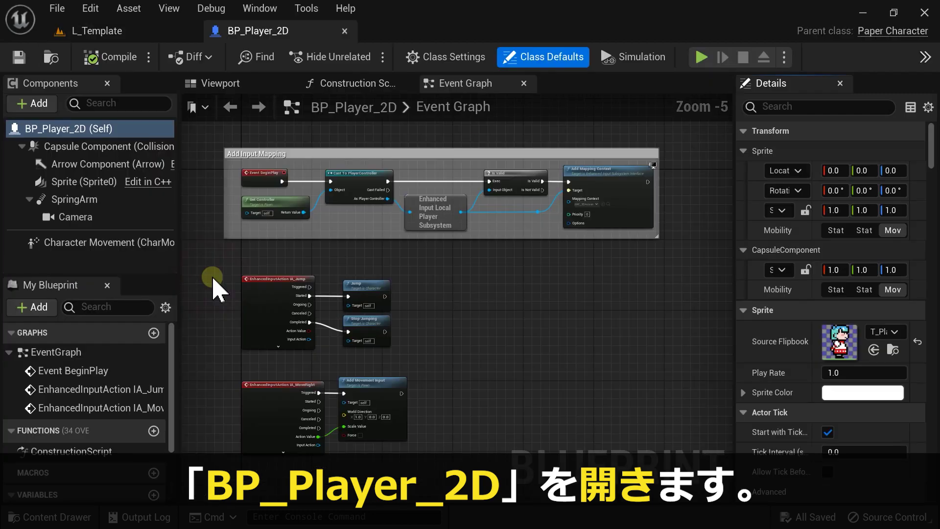
Add a new function named FlipTurn to the blueprint.
left_click_drag(109, 275, 108, 199)
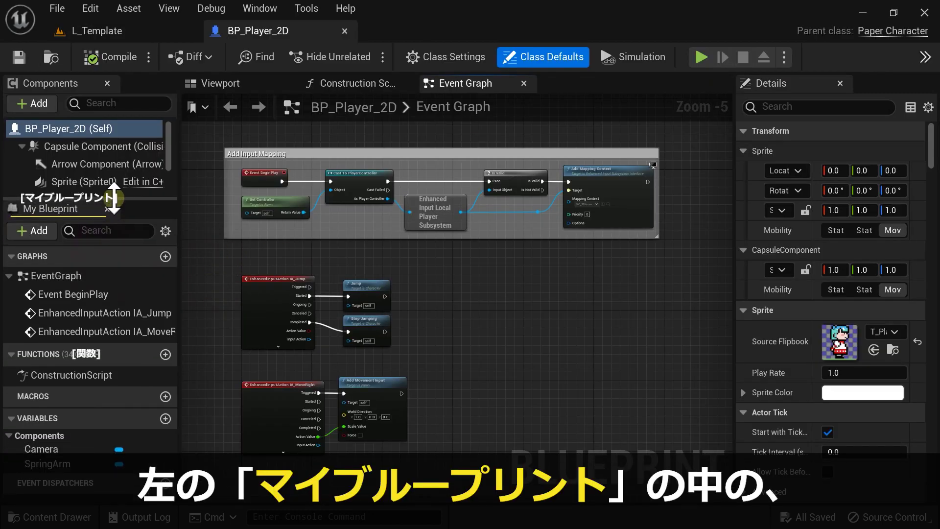
left_click(165, 354)
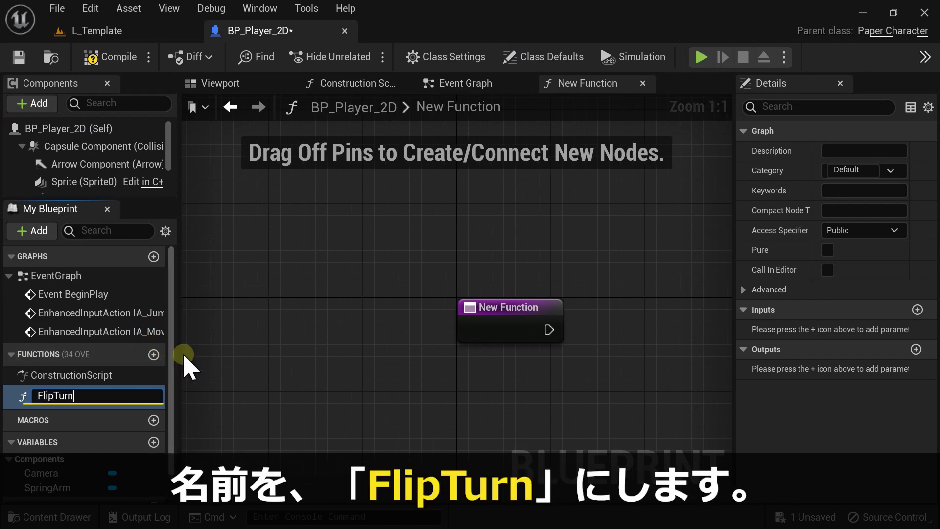
key("Return")
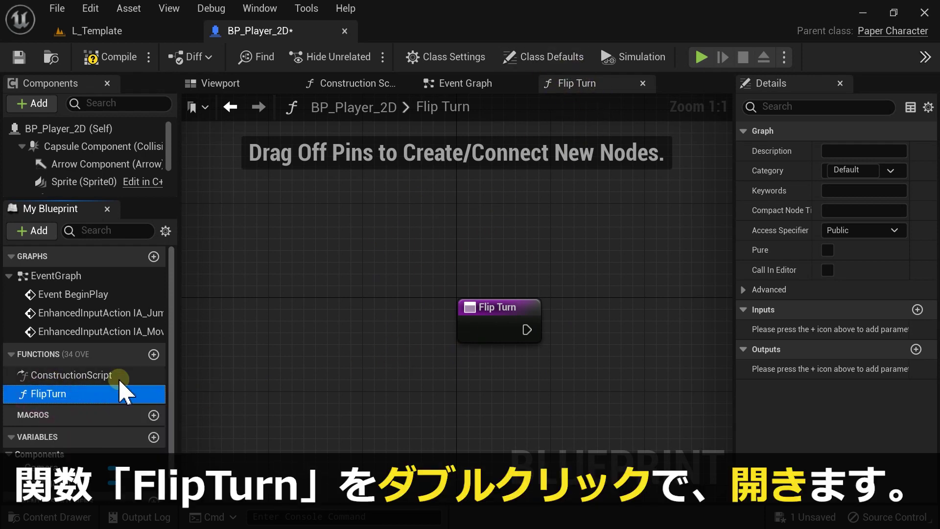
double_click(30, 393)
left_click(472, 404)
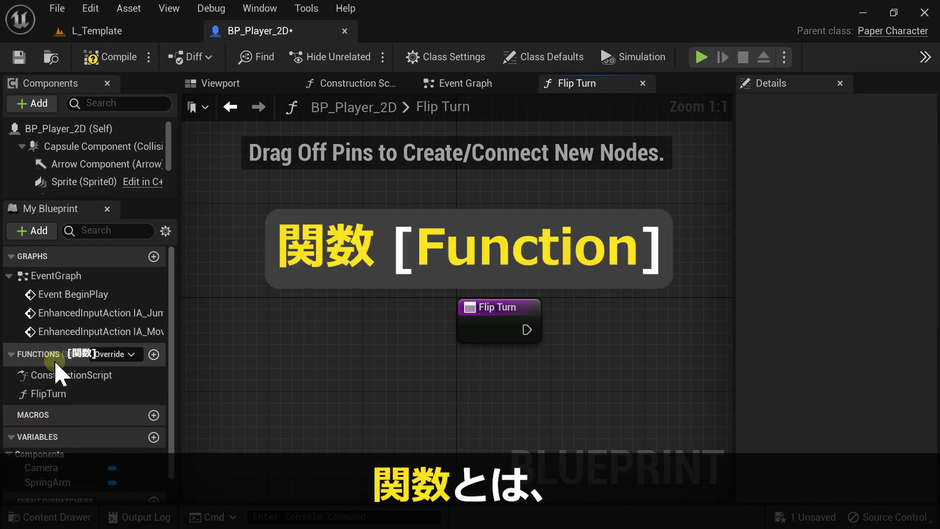
right_click_drag(465, 380, 346, 324)
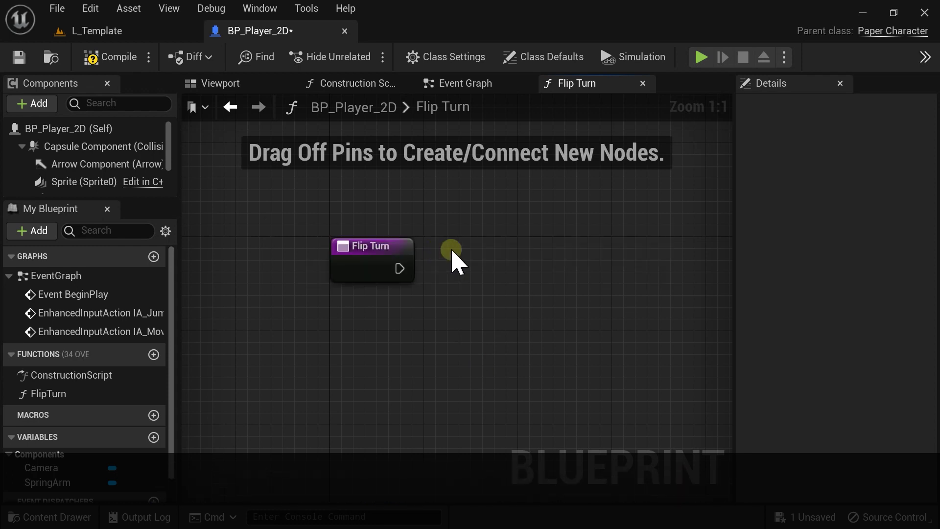
Drop a FlipTurn call node into the Event Graph beside the input-action nodes.
left_click(450, 86)
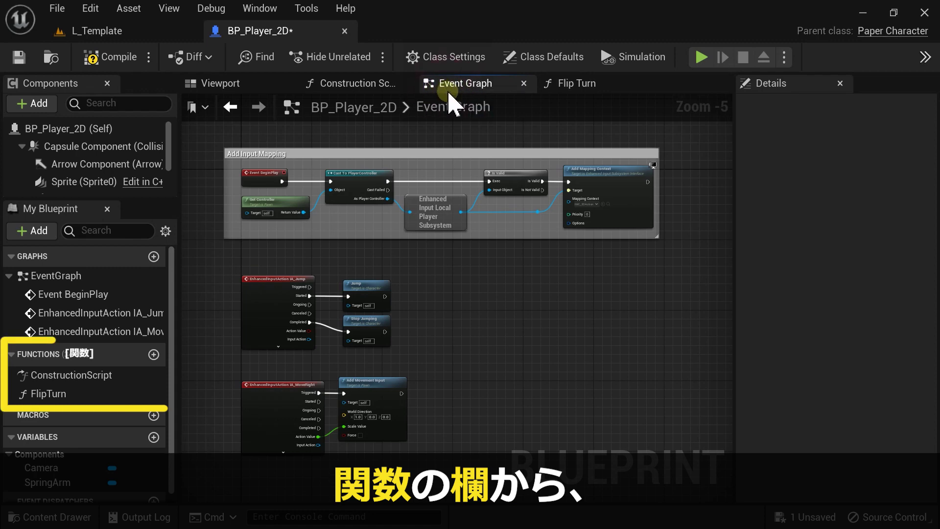
mouse_move(489, 393)
right_mouse_down()
mouse_move(473, 274)
mouse_move(456, 278)
right_mouse_up()
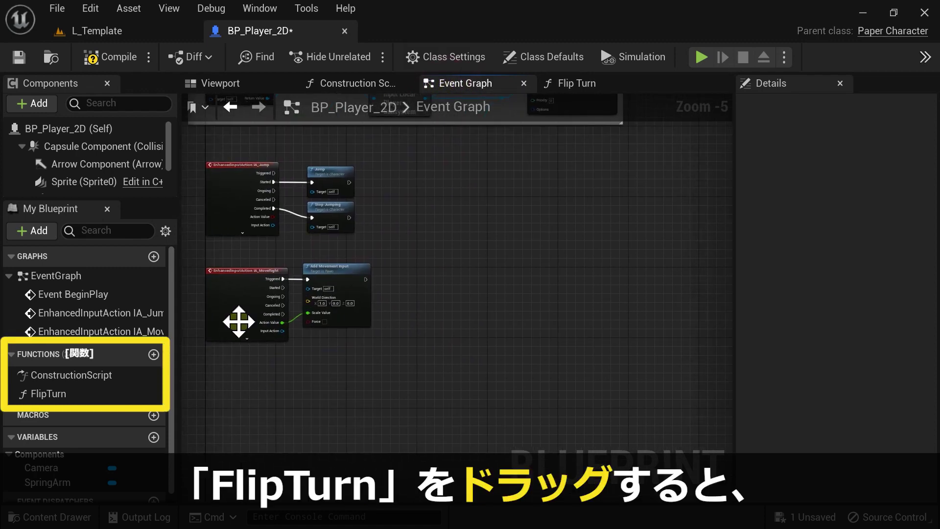
mouse_move(49, 394)
left_mouse_down()
mouse_move(414, 286)
mouse_move(414, 275)
left_mouse_up()
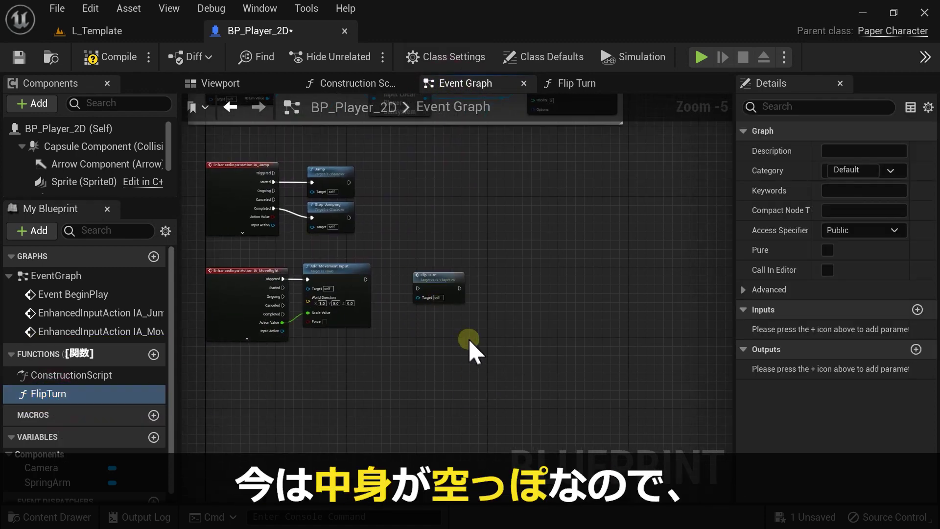
scroll(431, 316, "up", 5)
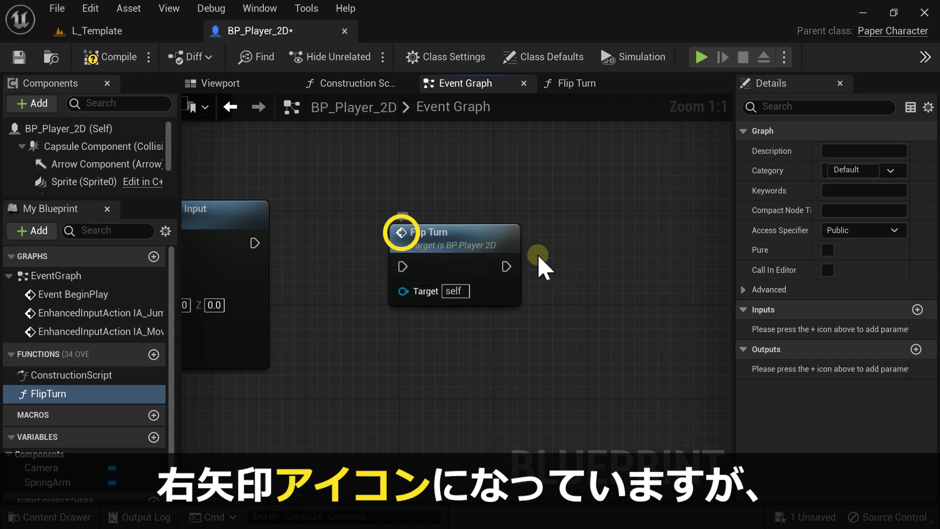
Pan around the Jump, movement and Add Input Mapping nodes, then reselect the Flip Turn node.
right_click_drag(361, 154, 583, 255)
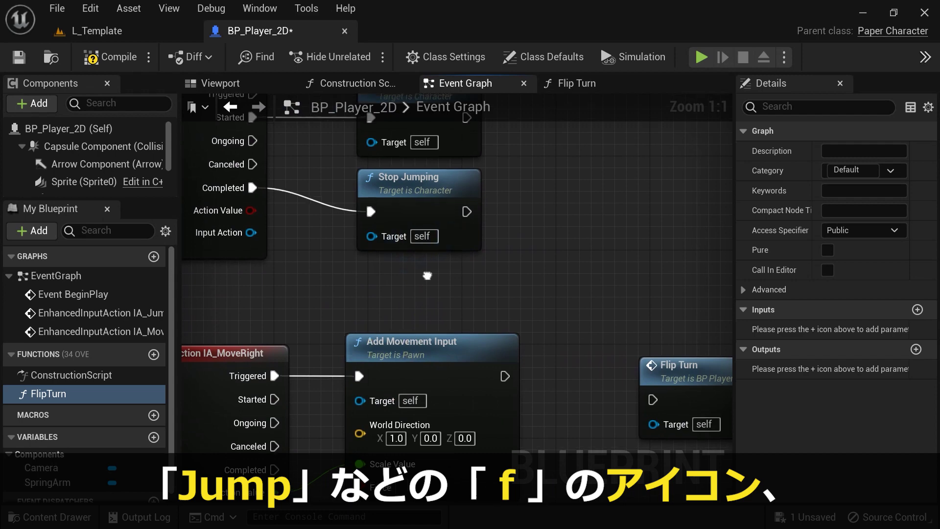
right_click_drag(428, 271, 398, 190)
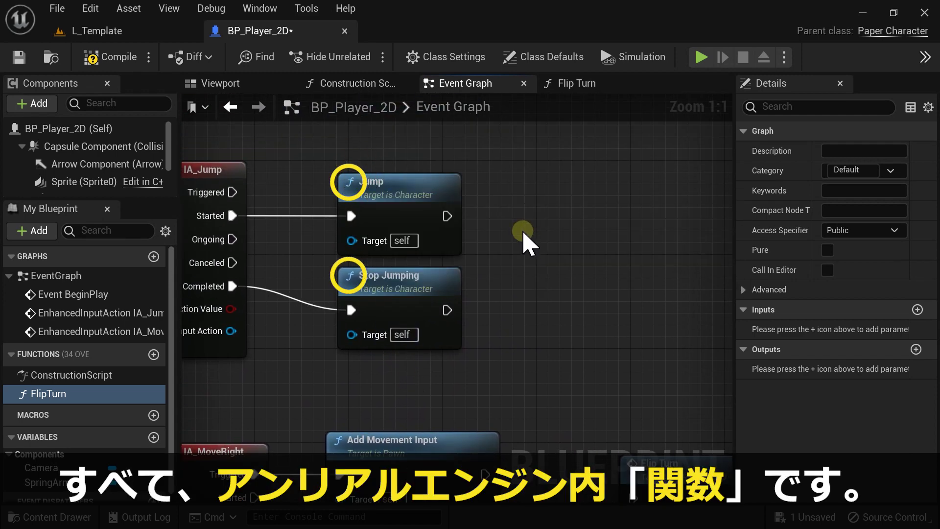
scroll(523, 240, "down", 2)
scroll(525, 237, "down", 1)
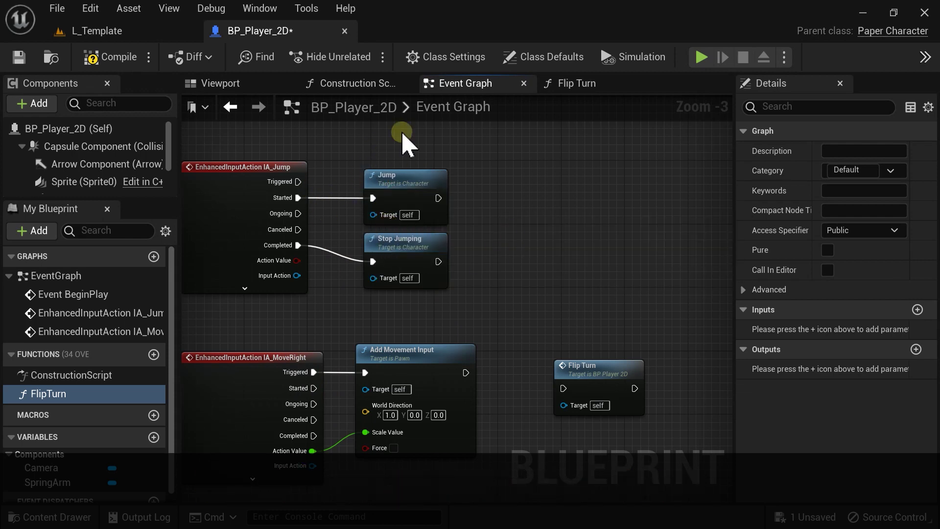
right_click_drag(402, 136, 491, 334)
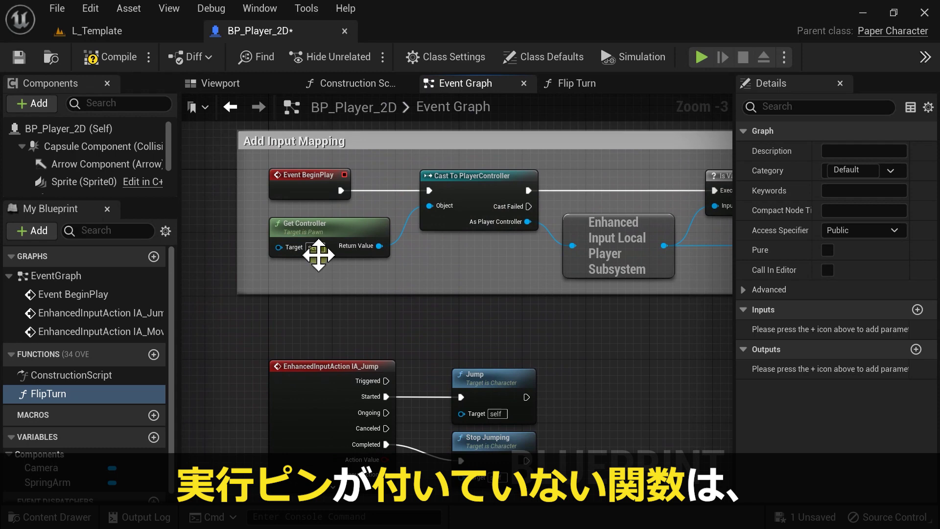
left_click(277, 226)
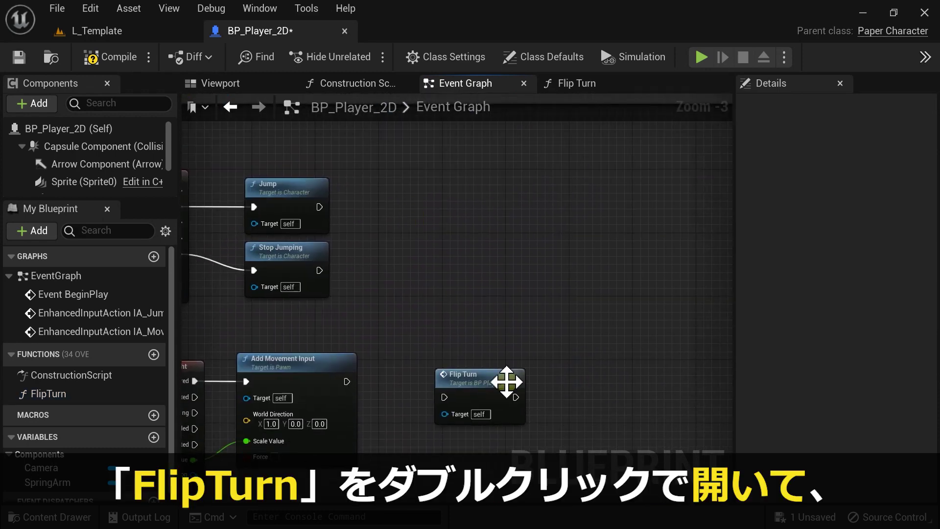
right_click_drag(504, 382, 466, 231)
left_click(464, 239)
Open the FlipTurn graph and leave Pure unchecked in its entry node's Details.
double_click(464, 239)
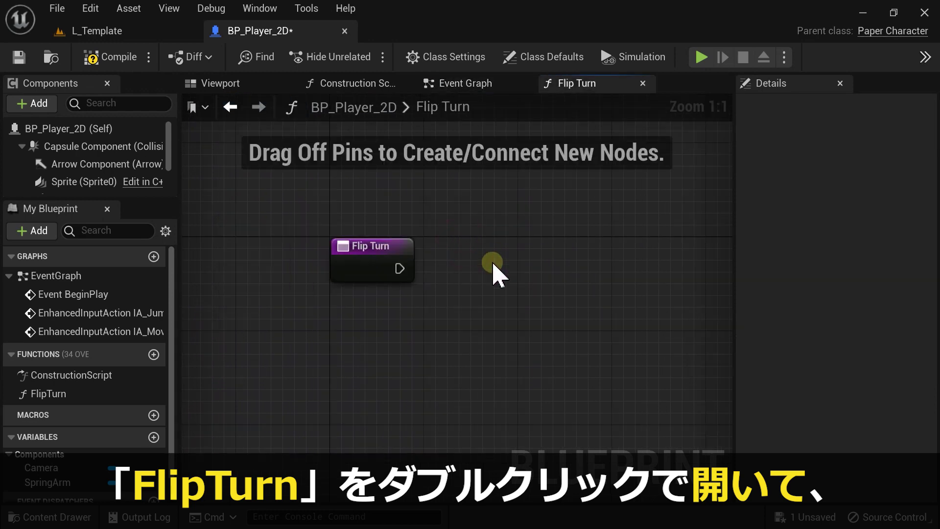
left_click_drag(310, 204, 437, 315)
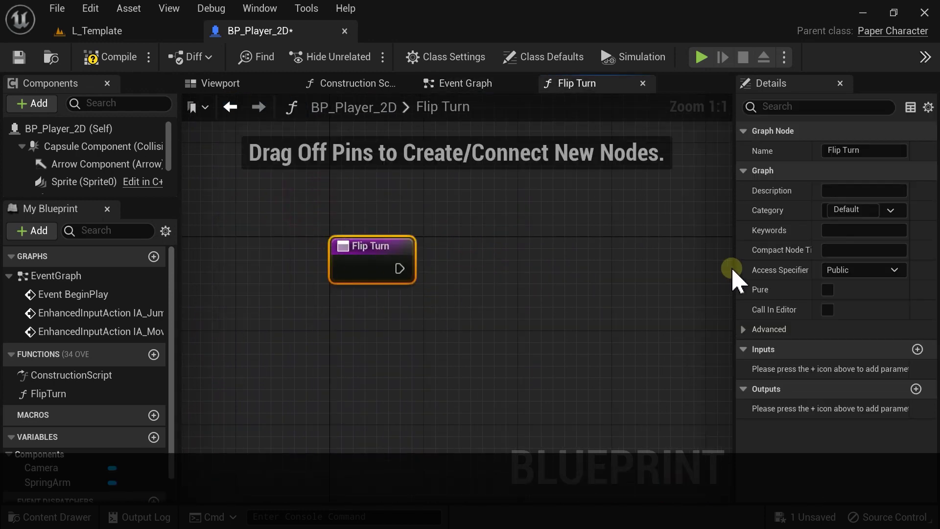
left_click_drag(730, 269, 515, 269)
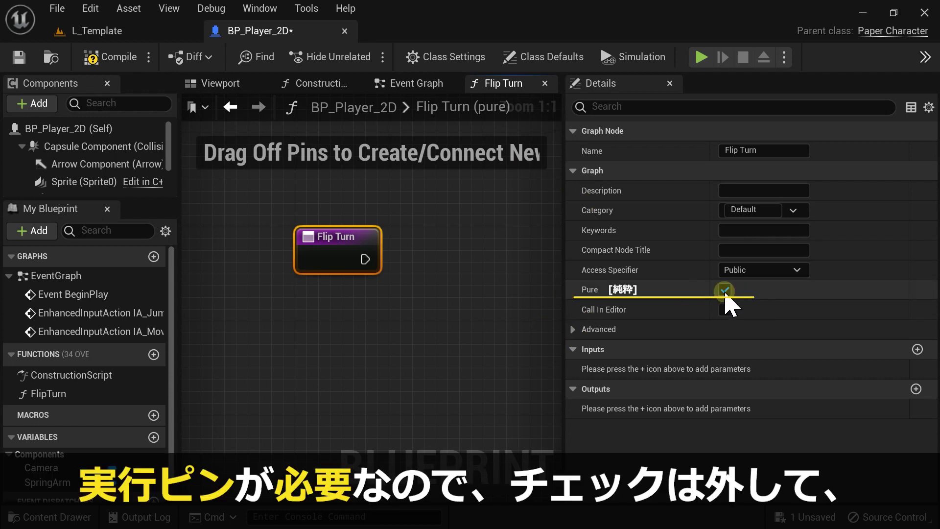
left_click(725, 291)
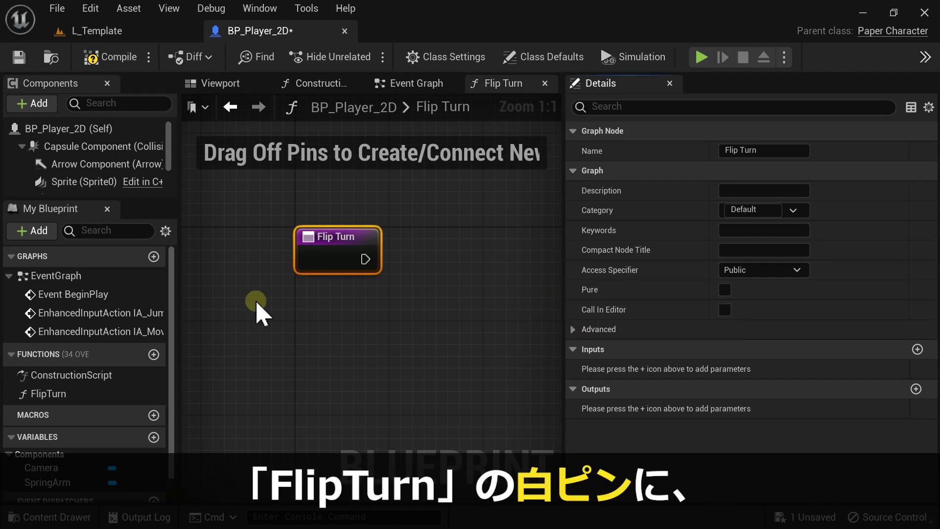
left_click_drag(365, 259, 457, 282)
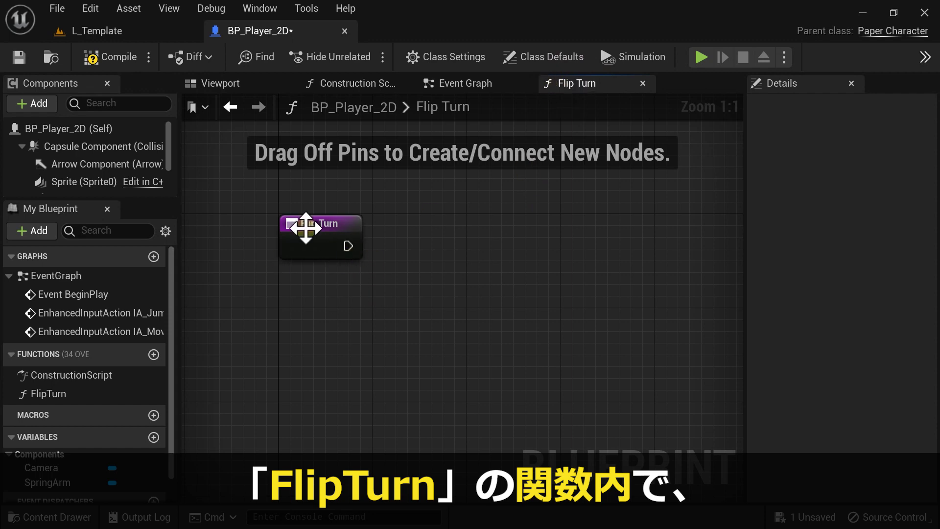
Add a Compare Float node fed by Flip Turn's execution and a new float Input.
right_click(426, 241)
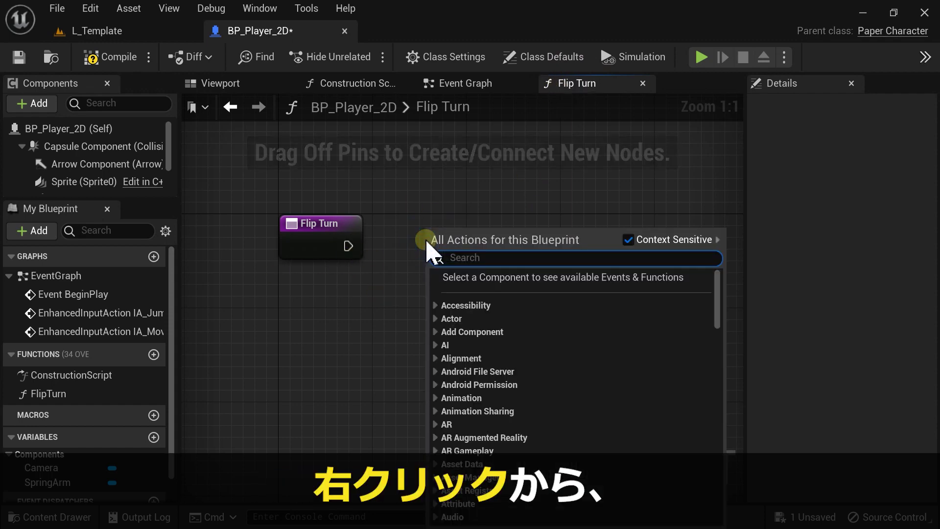
type("compare")
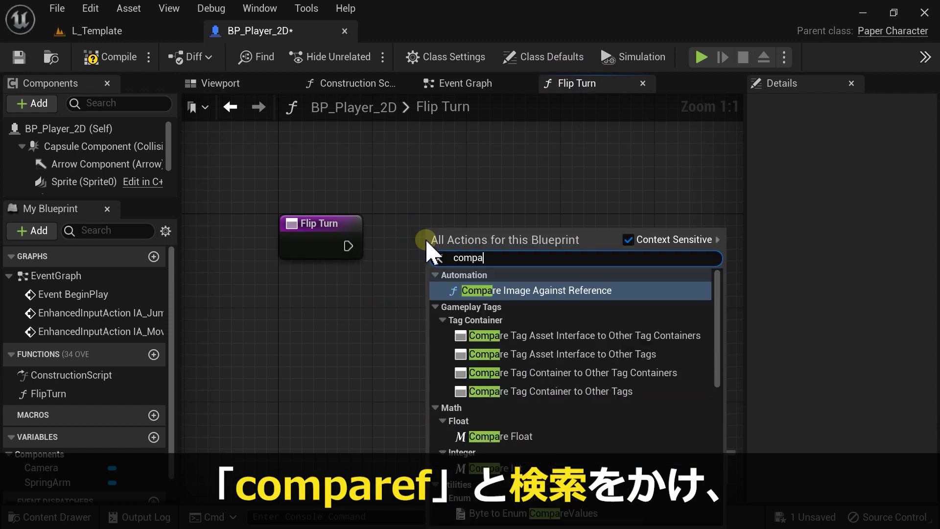
type("f")
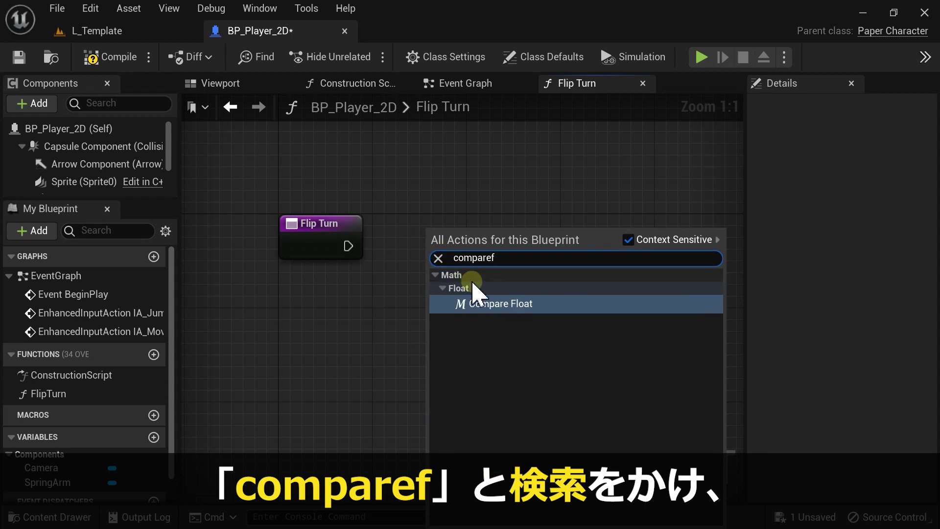
left_click(489, 303)
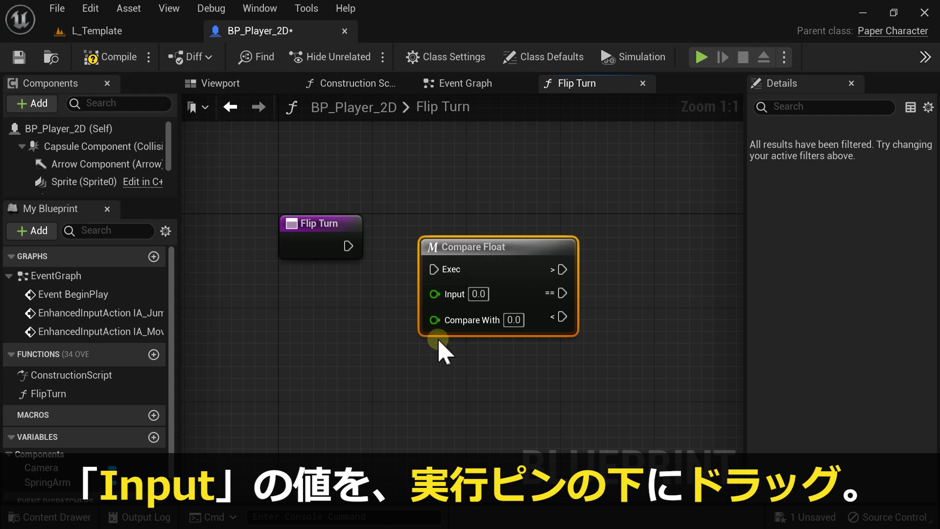
left_click_drag(434, 294, 320, 251)
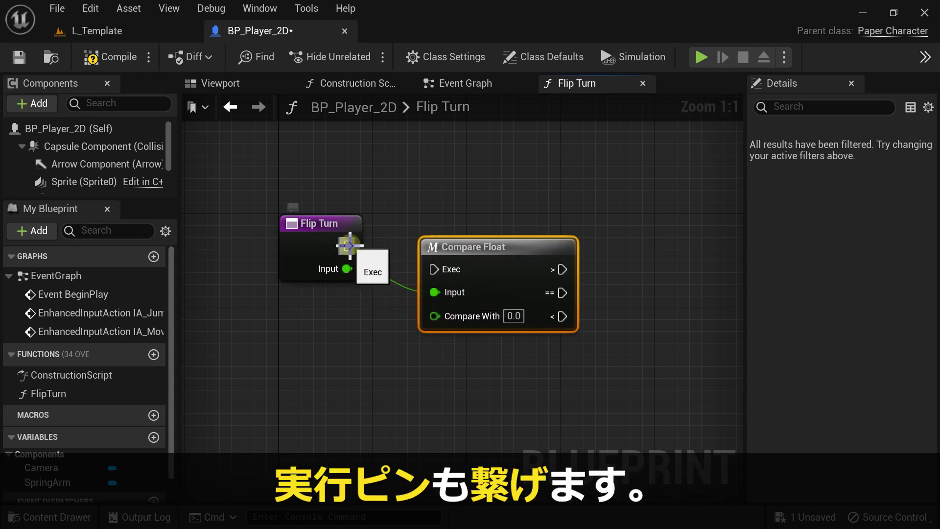
left_click_drag(349, 245, 434, 269)
left_click_drag(483, 251, 459, 227)
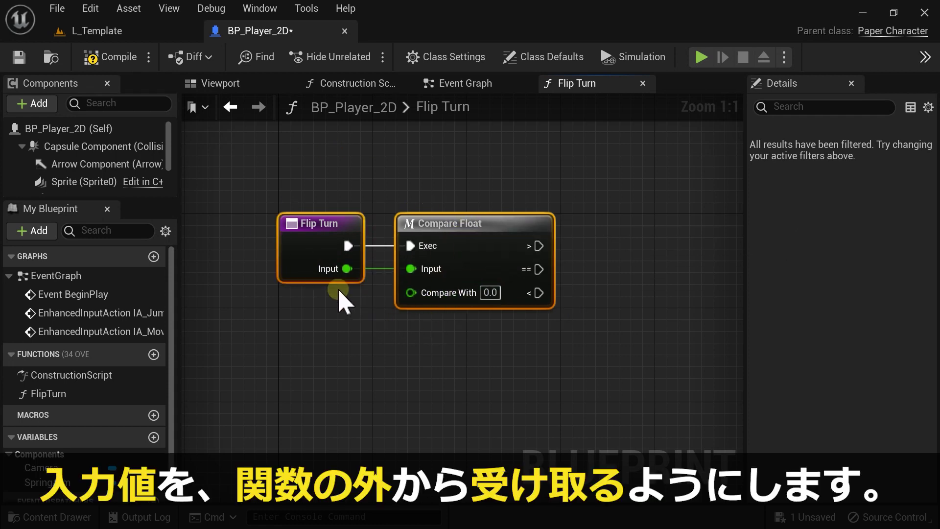
Preview wires from Compare Float's greater-than and less-than branches, then clear them.
right_click_drag(330, 348, 301, 332)
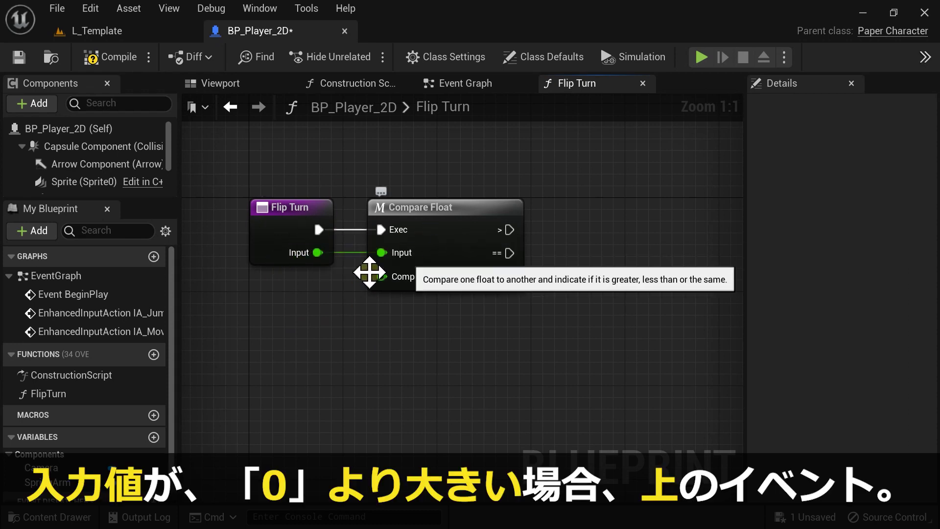
left_click_drag(509, 230, 584, 174)
left_click_drag(503, 286, 587, 349)
left_click(558, 181)
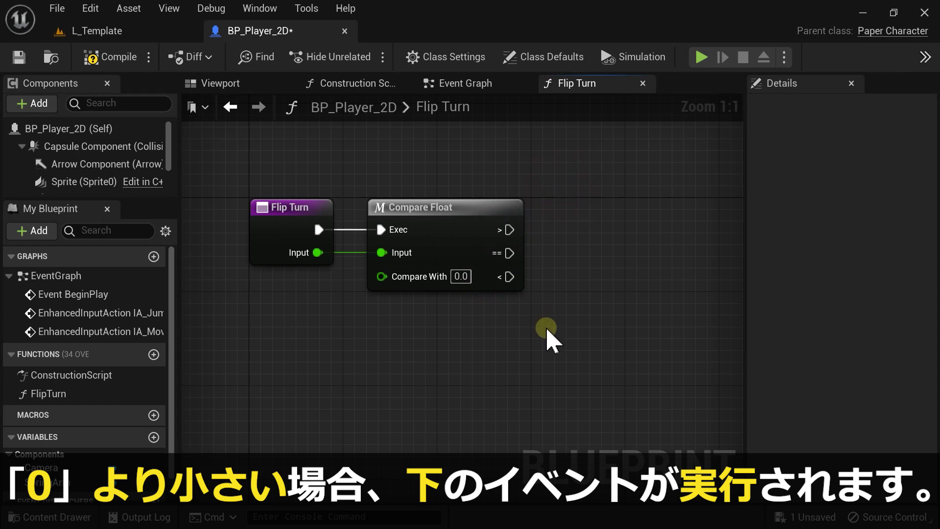
right_click_drag(548, 329, 441, 310)
right_click(461, 296)
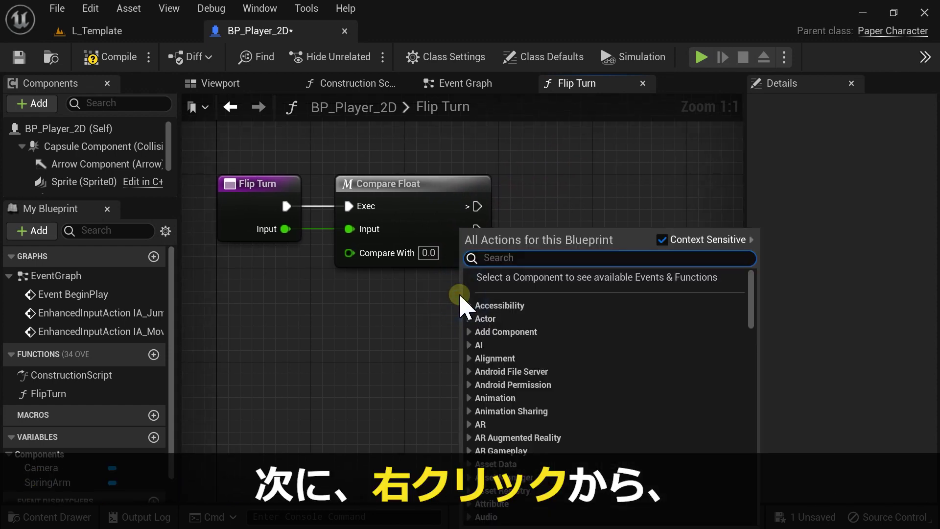
Add a Get Controller node to the FlipTurn graph.
type("getcontroller")
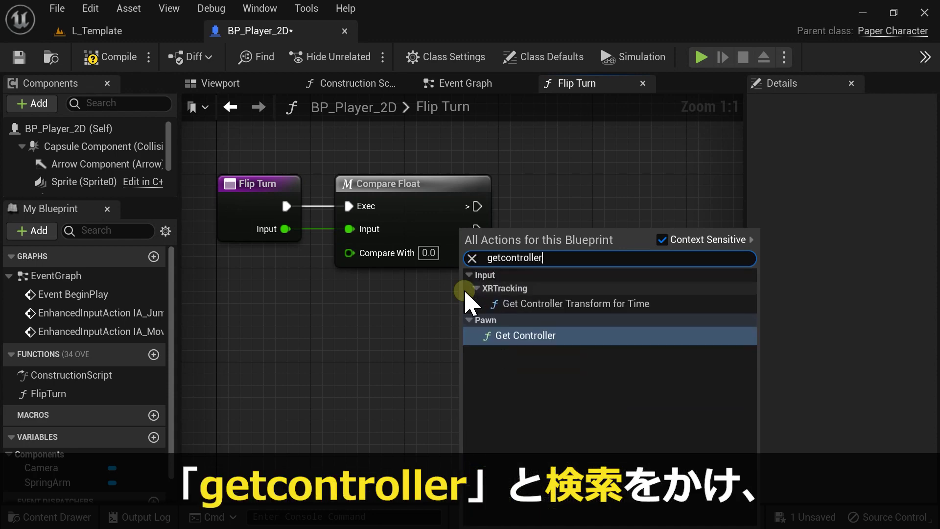
left_click(535, 336)
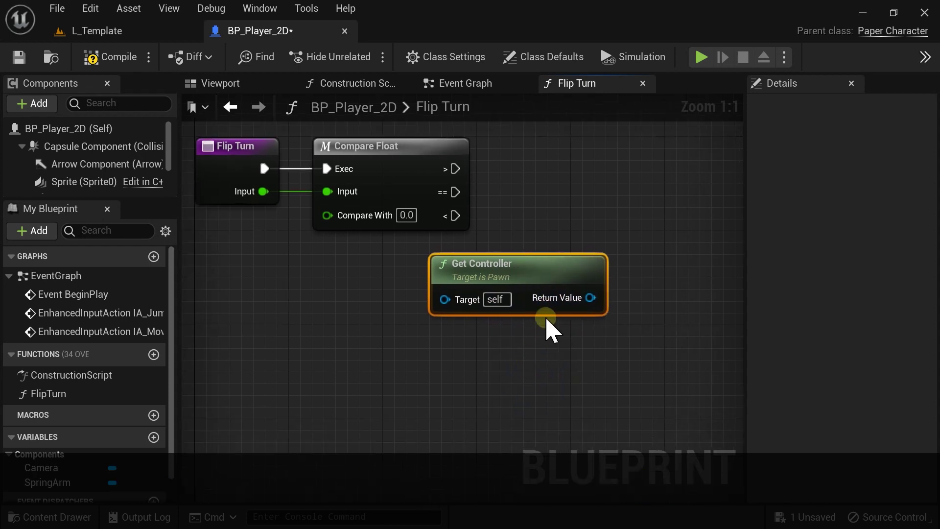
right_click_drag(578, 377, 429, 283)
mouse_move(449, 298)
left_mouse_down()
mouse_move(522, 287)
mouse_move(593, 236)
left_mouse_up()
Add Set Control Rotation fed by the controller and split New Rotation into roll, pitch and yaw.
type("set rotation")
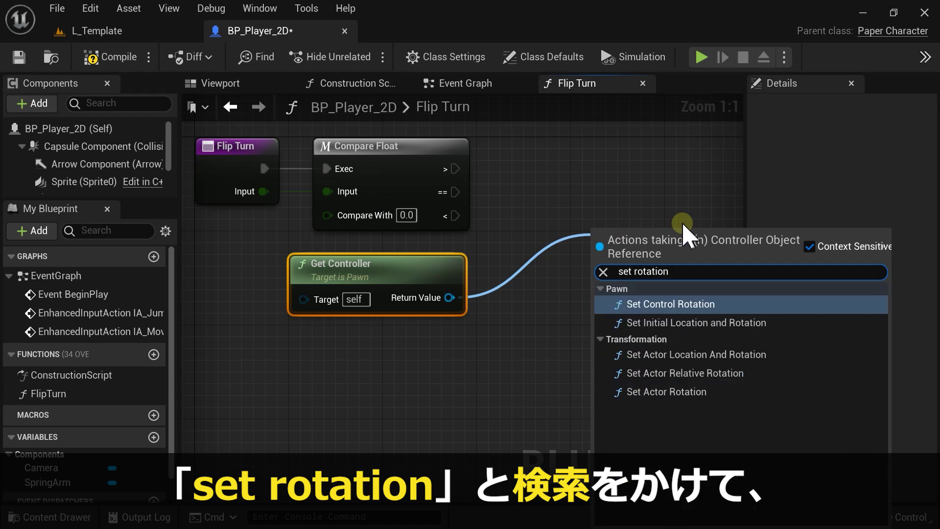
left_click(723, 308)
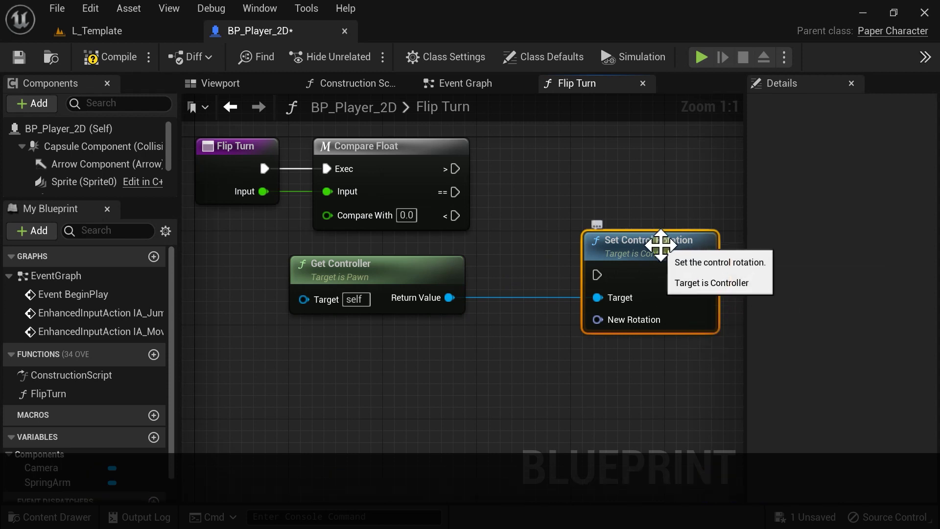
left_click_drag(659, 241, 647, 135)
right_click(586, 214)
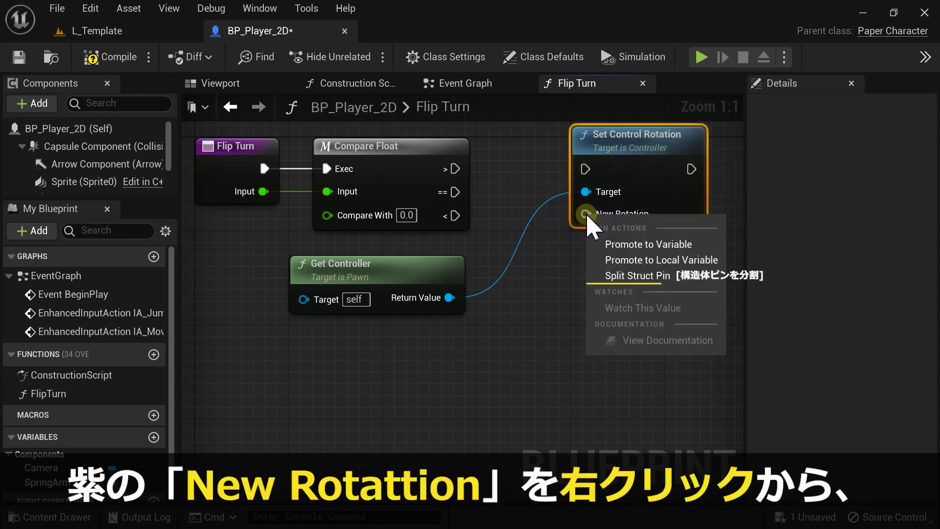
left_click(677, 292)
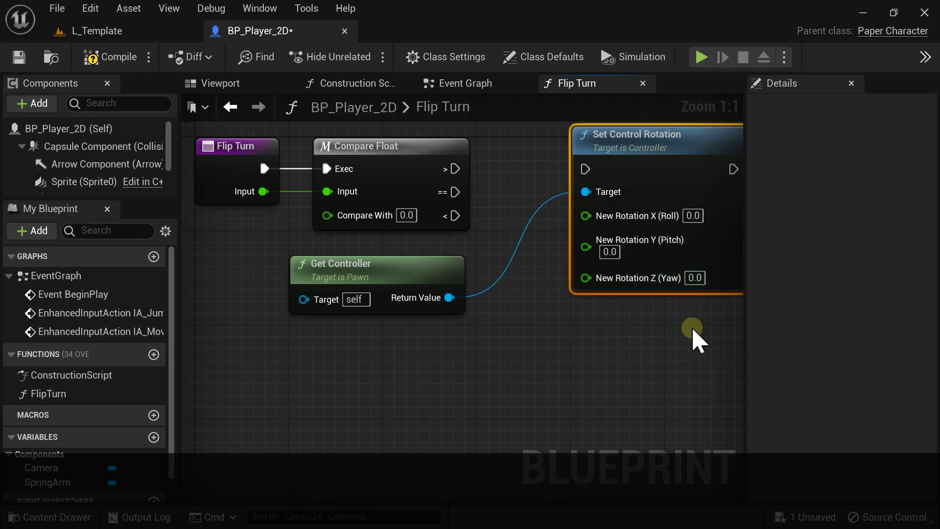
Duplicate Set Control Rotation, wire the controller to its Target, and set its yaw to 180.
right_click_drag(701, 323, 641, 331)
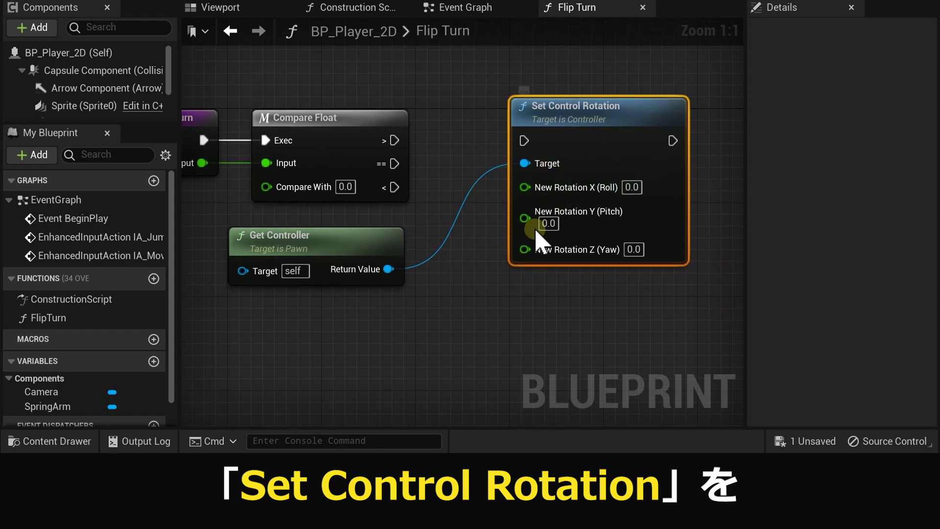
key("ctrl+c")
right_click_drag(588, 336, 578, 294)
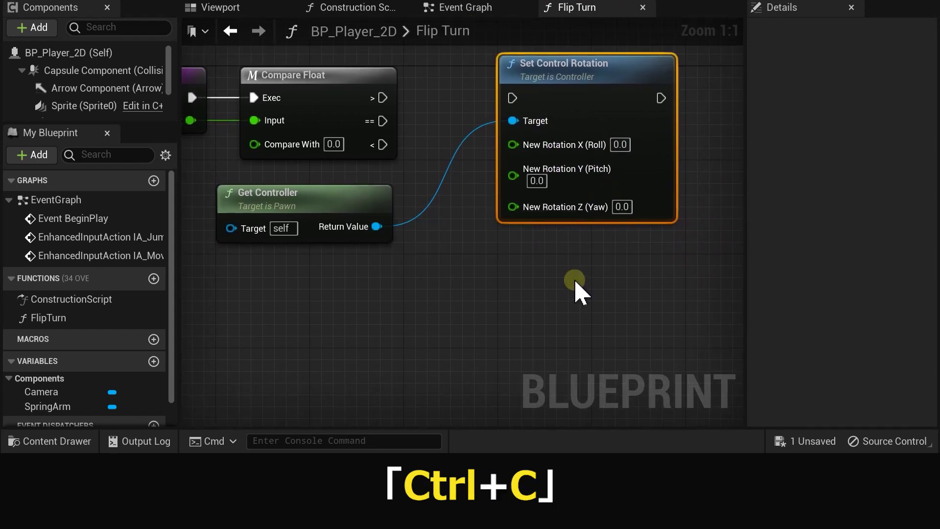
key("ctrl+v")
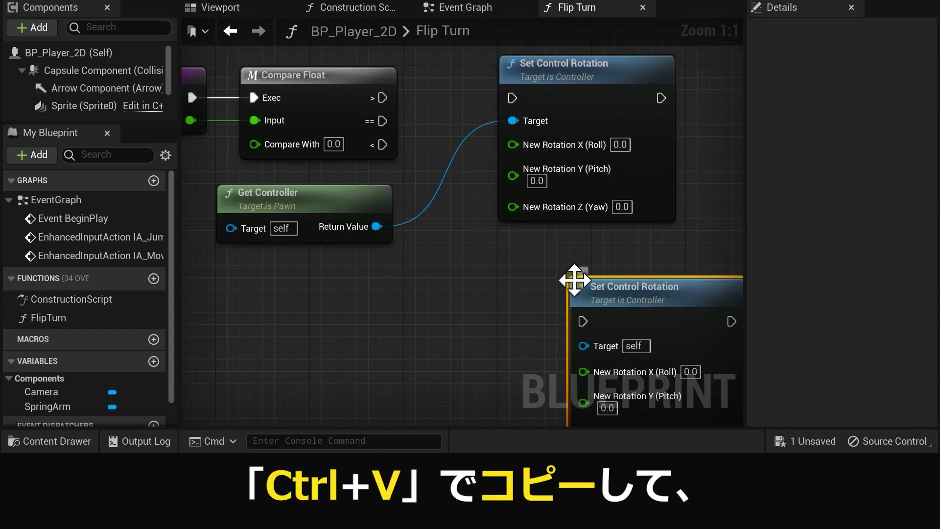
left_click_drag(573, 292, 510, 252)
left_click(705, 211)
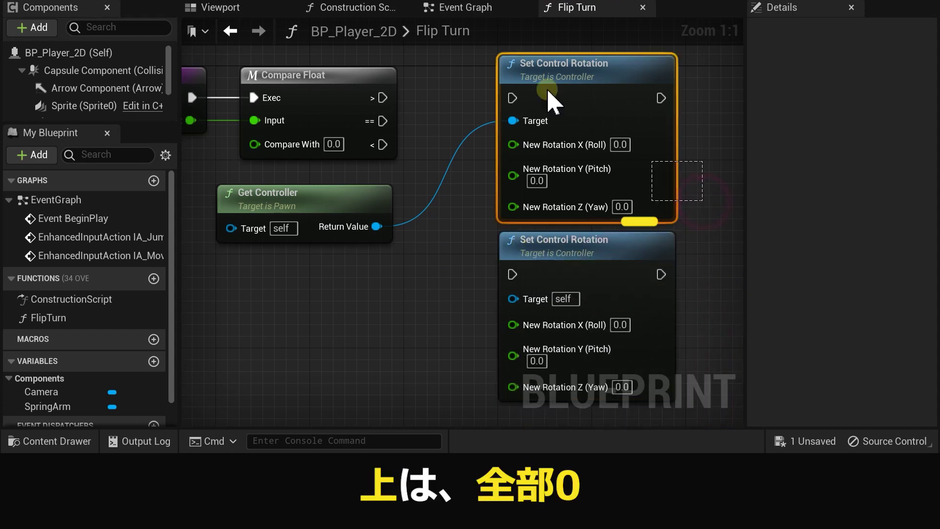
left_click_drag(377, 226, 511, 299)
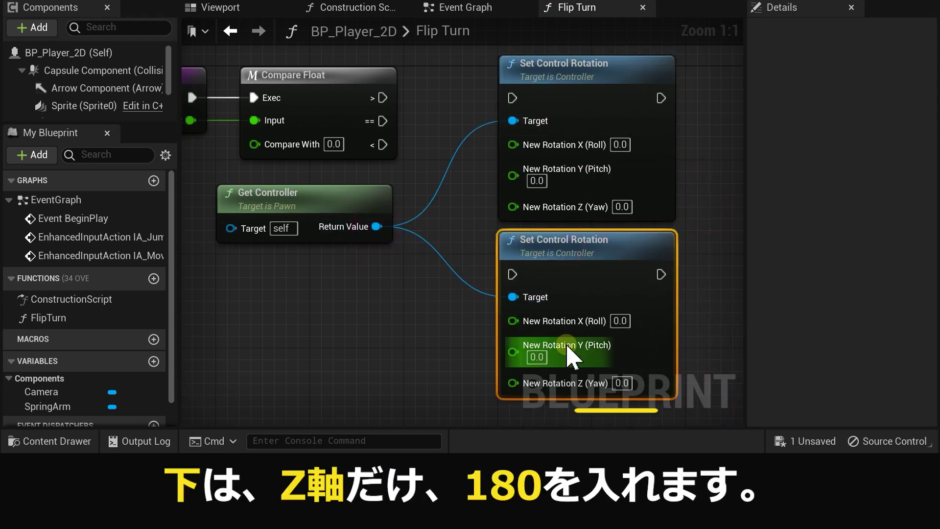
left_click(622, 387)
type("180")
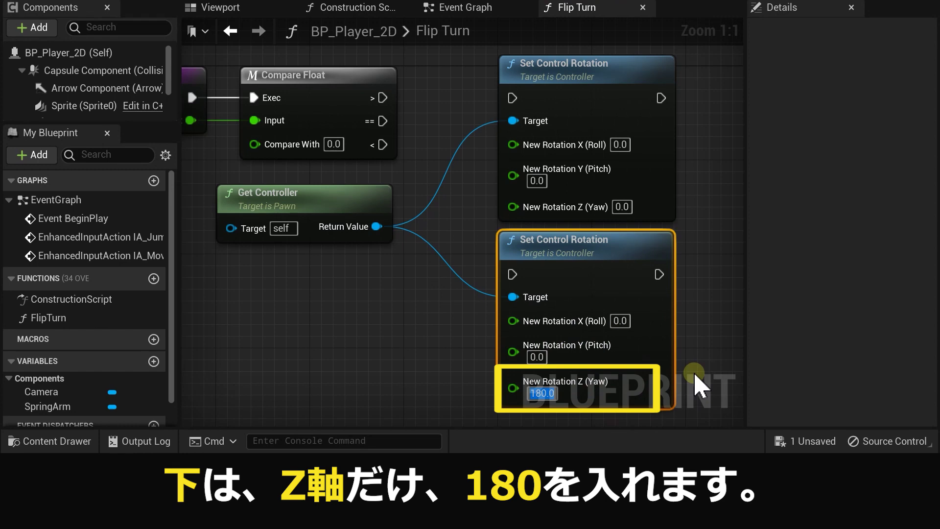
left_click(711, 360)
Wire Compare Float's > to the original node and < to the yaw-180 copy.
left_click_drag(383, 97, 513, 98)
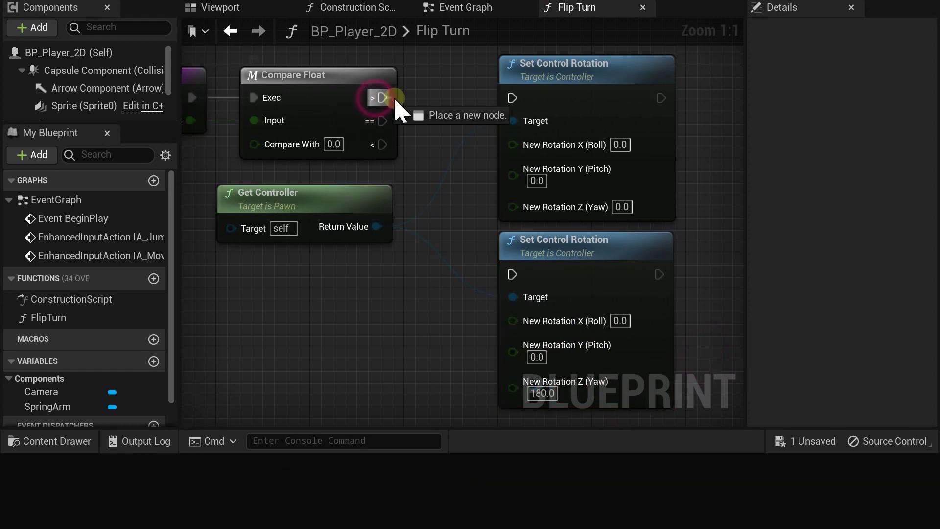
left_click_drag(383, 144, 508, 275)
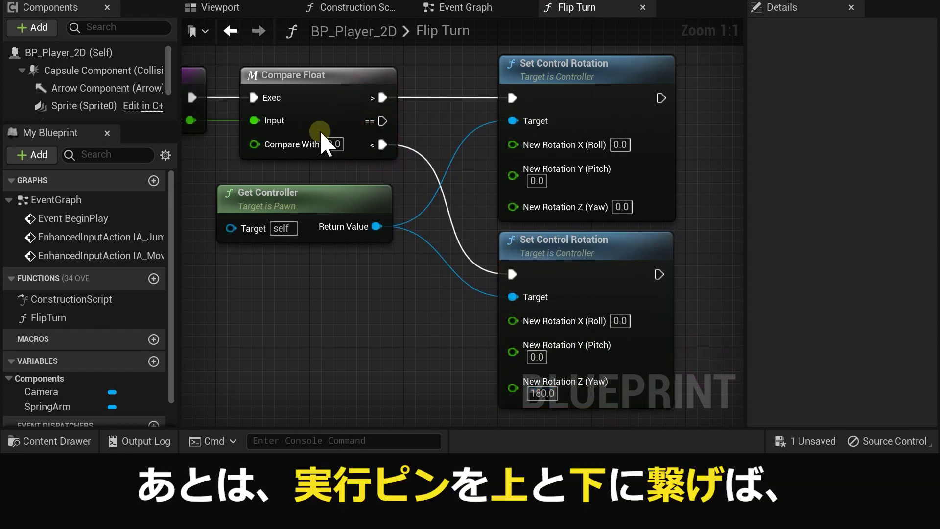
scroll(430, 235, "down", 2)
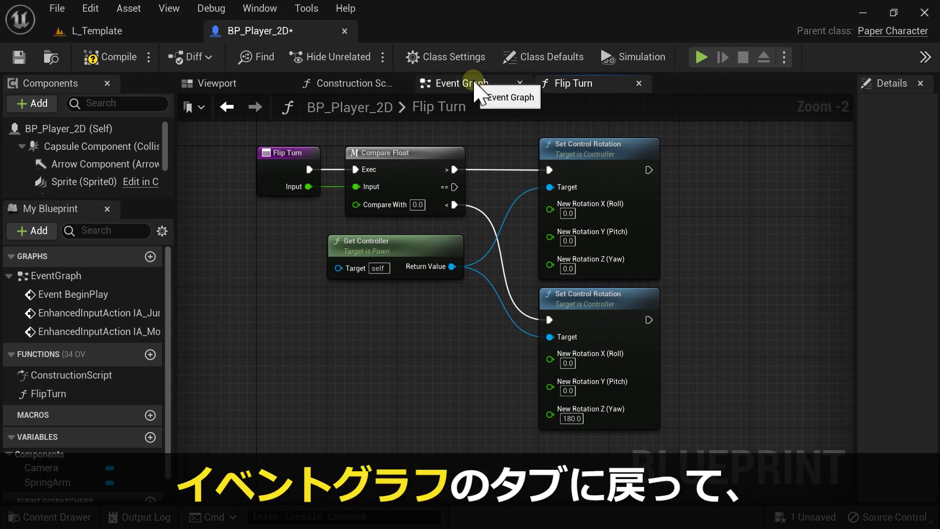
left_click(464, 86)
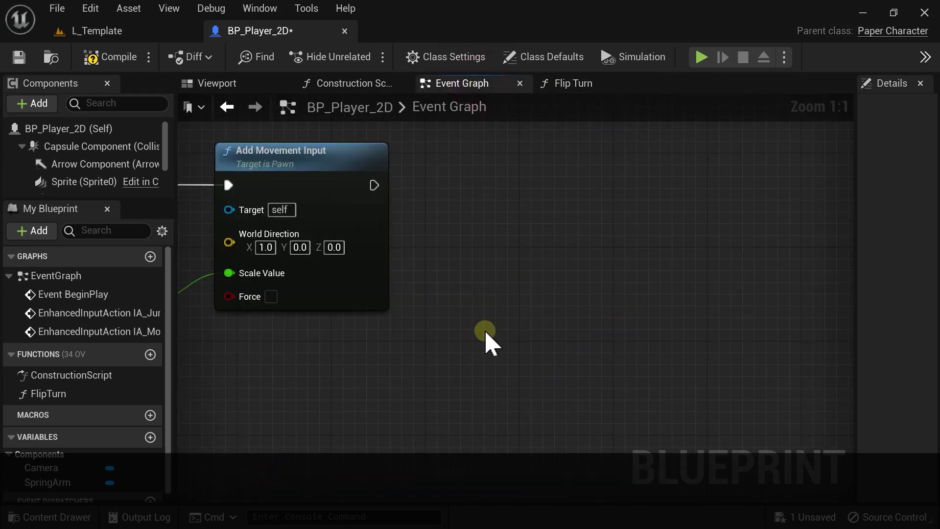
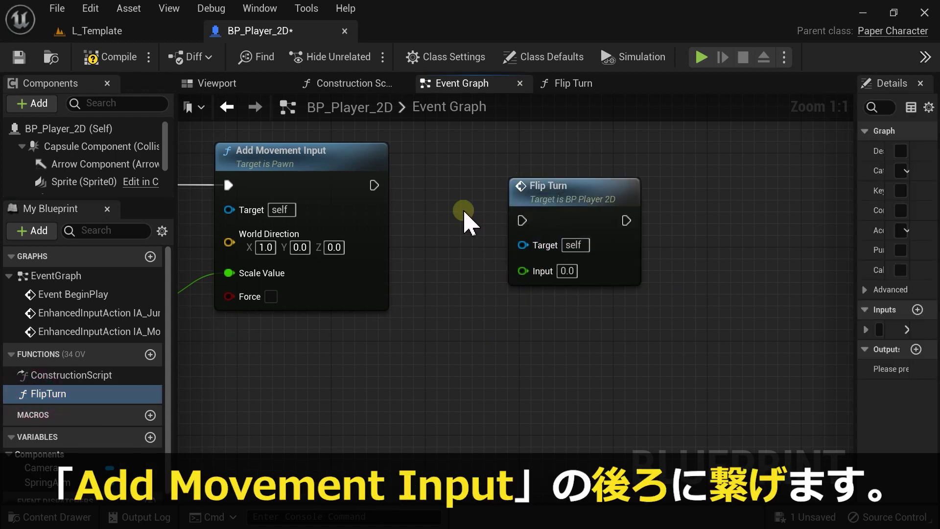
Chain Flip Turn after Add Movement Input and feed IA_MoveRight's Action Value into its Input.
mouse_move(375, 184)
left_mouse_down()
mouse_move(522, 221)
mouse_move(511, 165)
left_mouse_up()
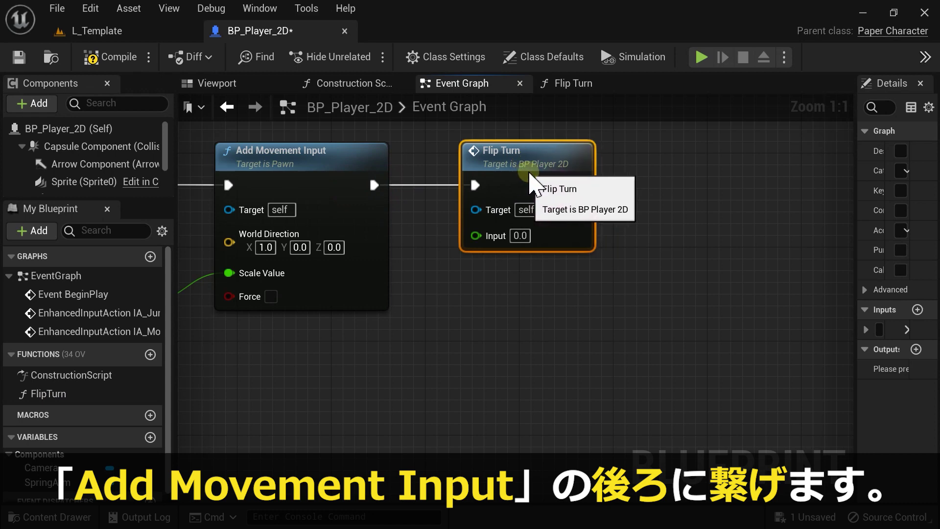
right_click_drag(342, 270, 539, 266)
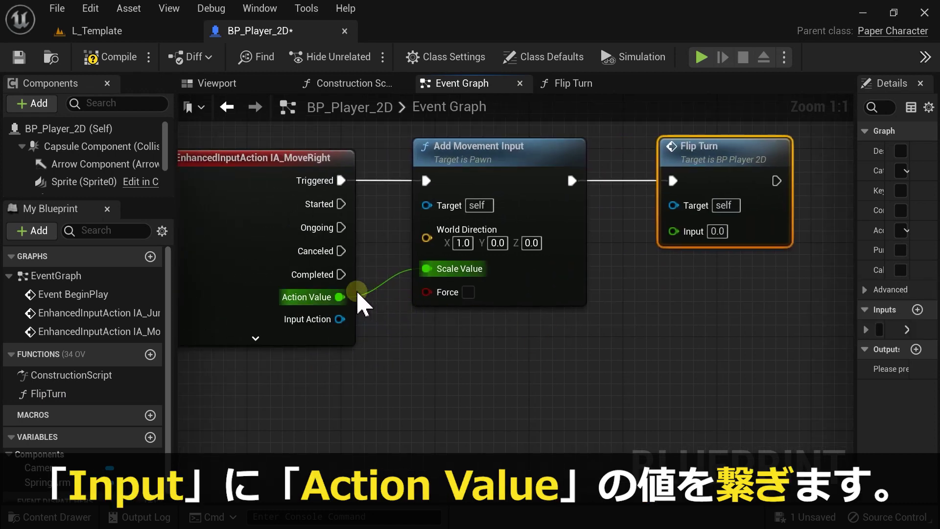
left_click_drag(340, 297, 675, 231)
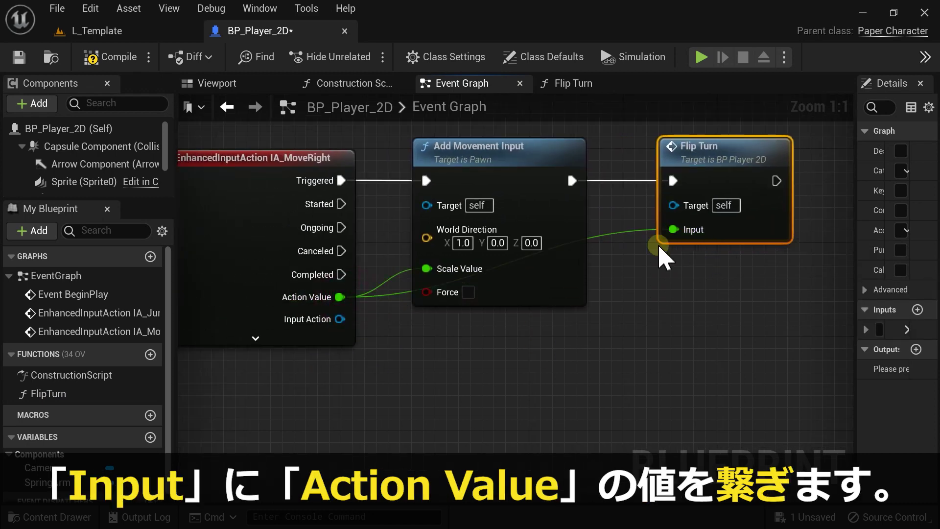
Add a reroute point on the Action Value wire, align it, and compile the blueprint.
double_click(392, 286)
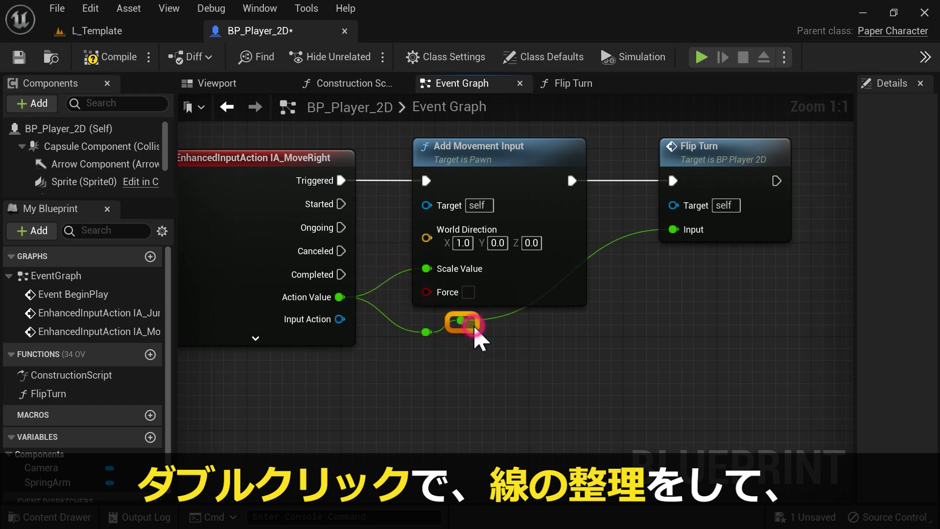
left_click_drag(720, 171, 697, 171)
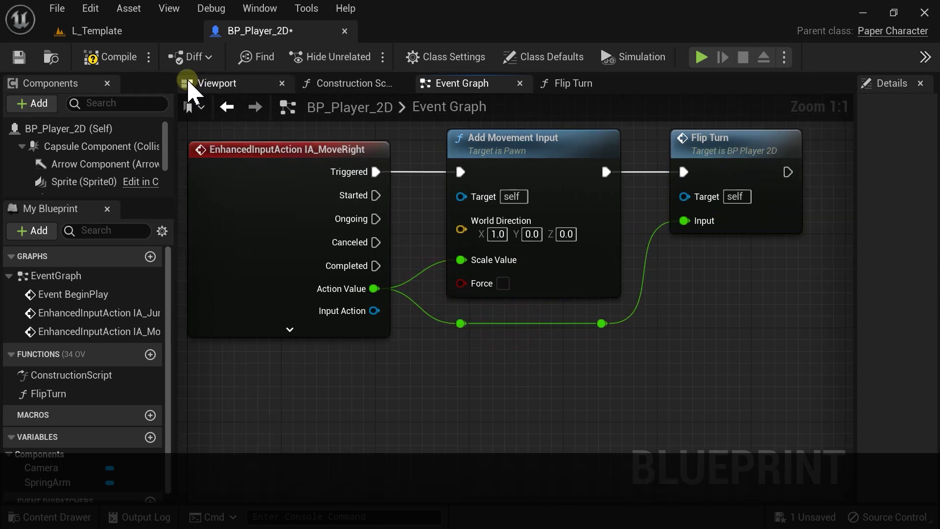
left_click(98, 59)
Save BP_Player_2D and play the level, moving right, left, then right to check the sprite turns.
left_click(20, 58)
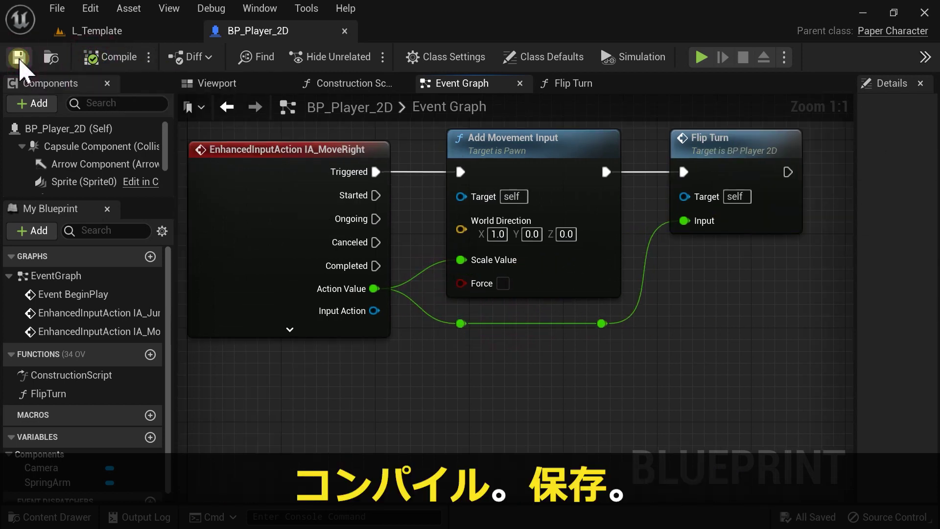
left_click(705, 59)
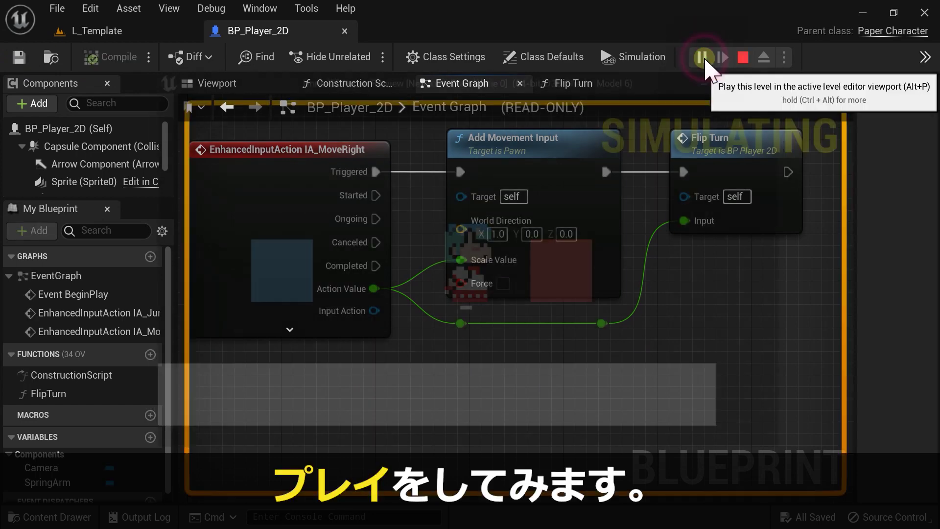
key("d")
key("a")
key("d")
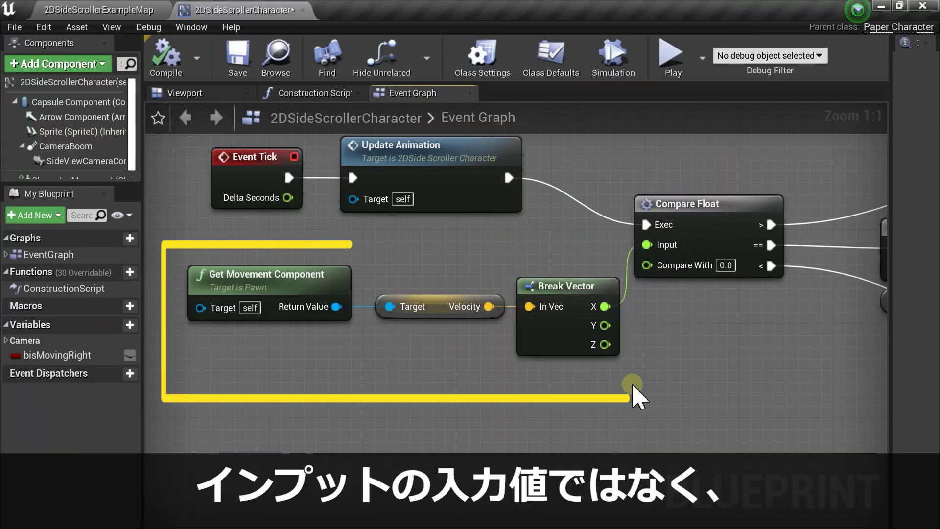
Select the template's velocity-reading nodes, preview it jumping and moving left, then select Flip Turn and Compare Float.
left_click_drag(625, 380, 288, 314)
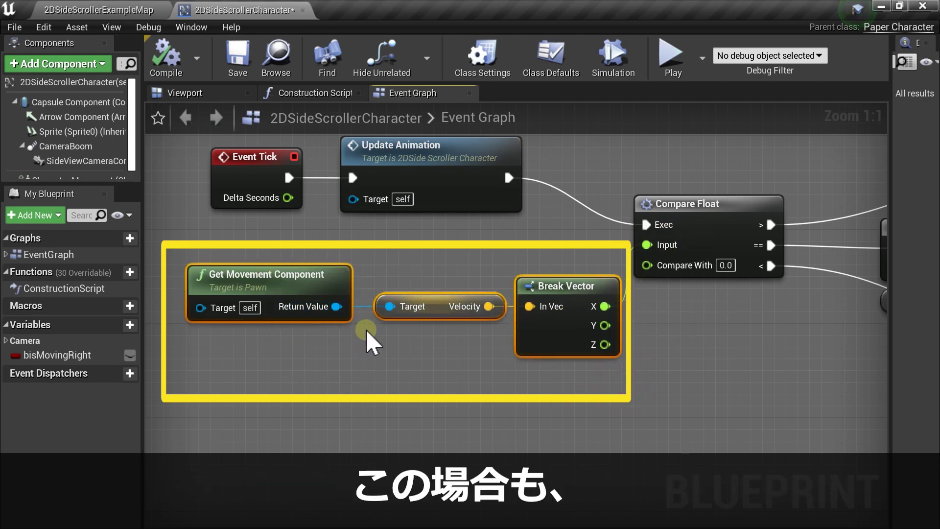
key("alt+p")
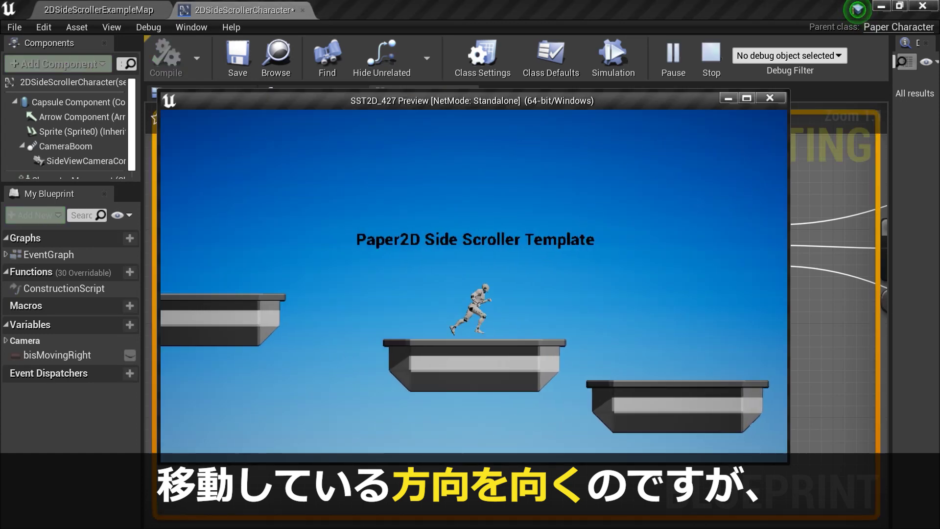
key("space")
key("a")
key("space")
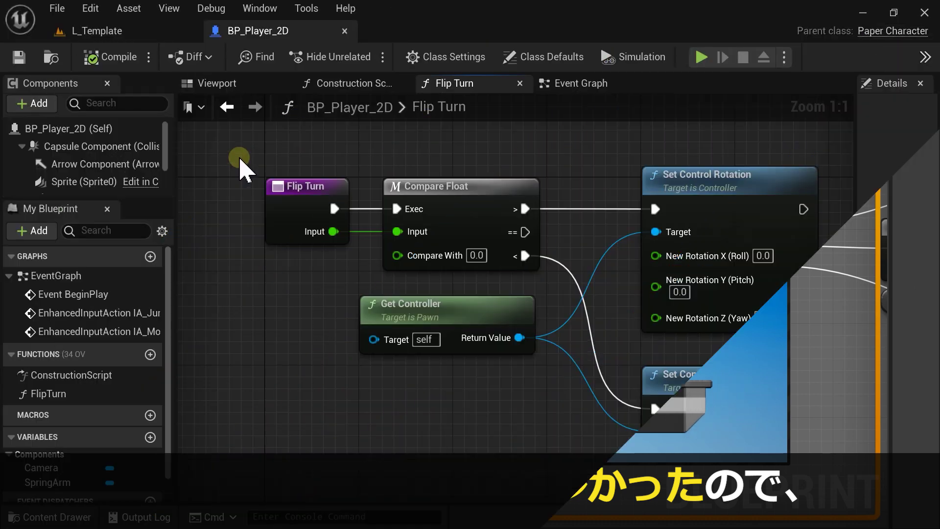
left_click_drag(241, 158, 433, 169)
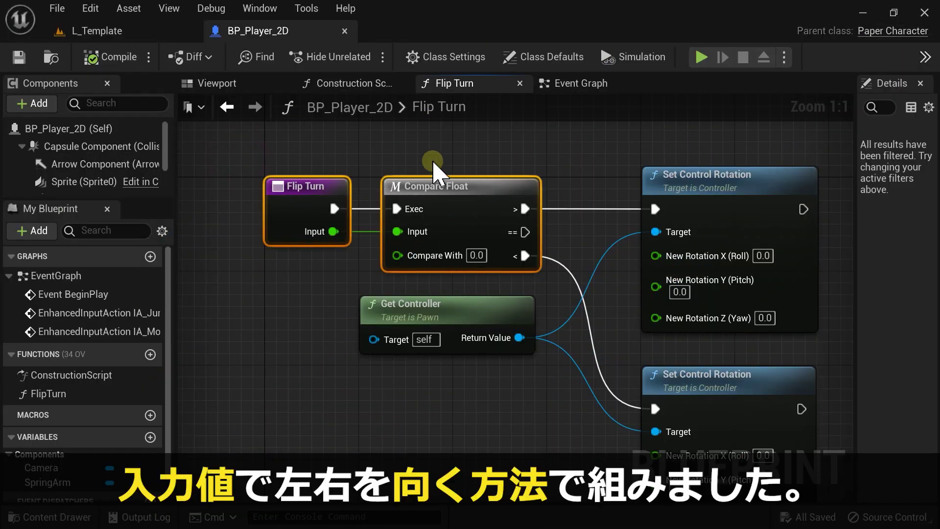
Review Add Movement Input and its reroute in the Event Graph, then select the T_Player_Sample_Sprite asset.
left_click(573, 83)
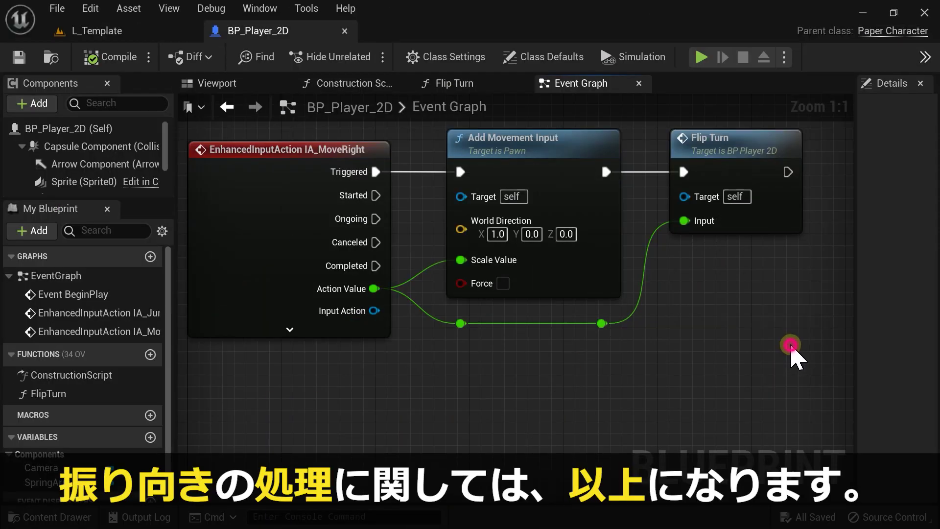
left_click_drag(790, 344, 529, 237)
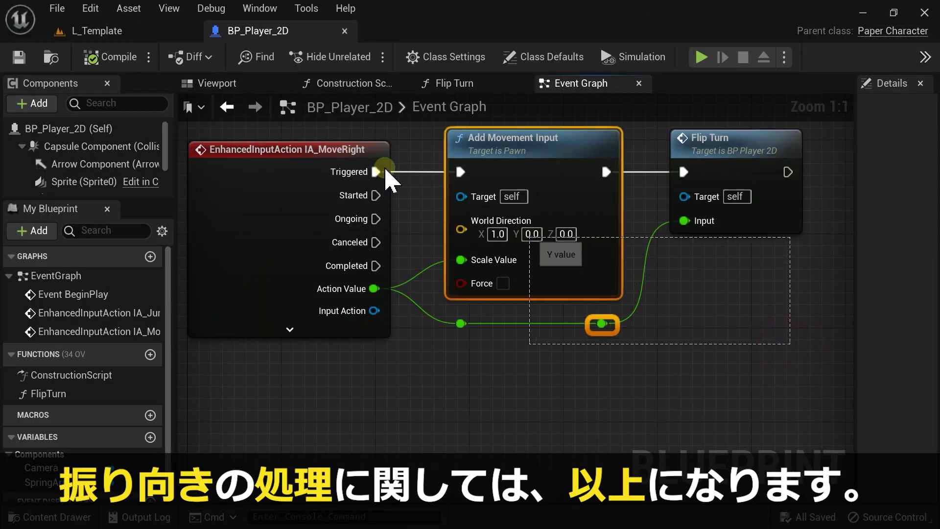
left_click(682, 283)
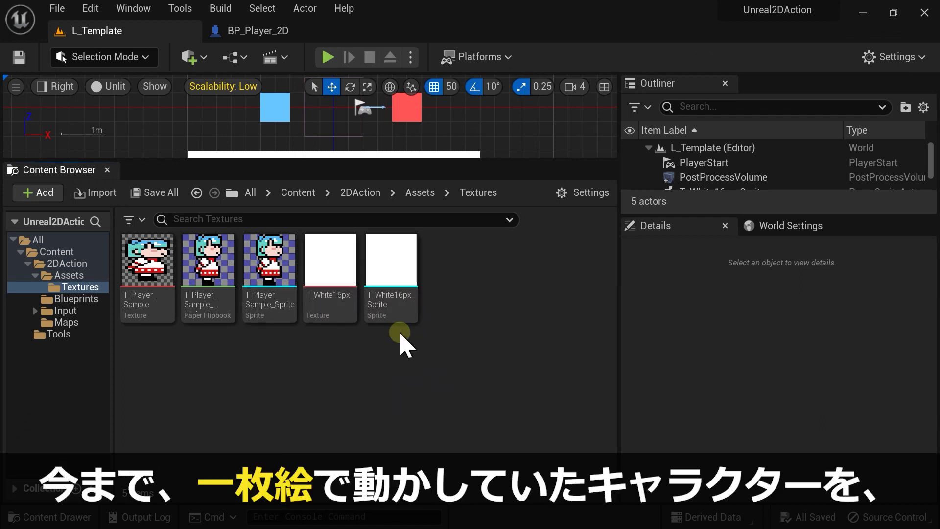
left_click(280, 252)
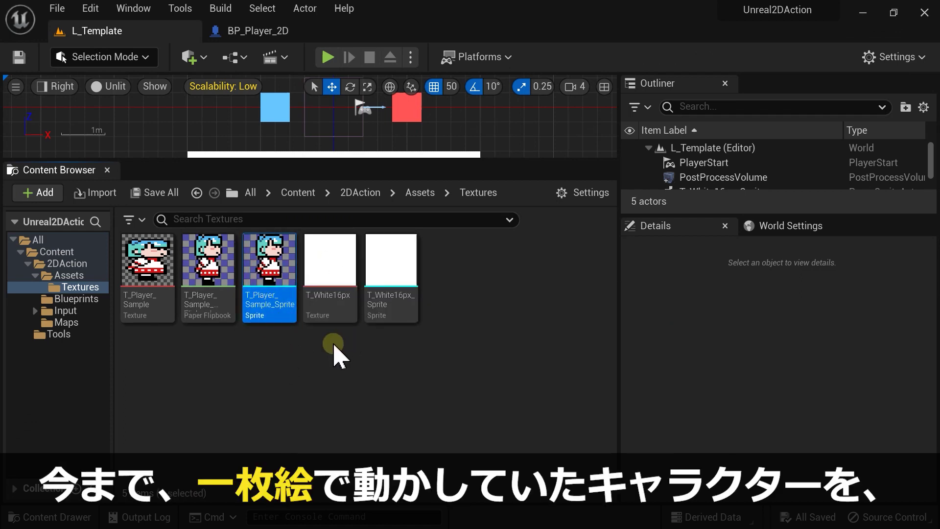